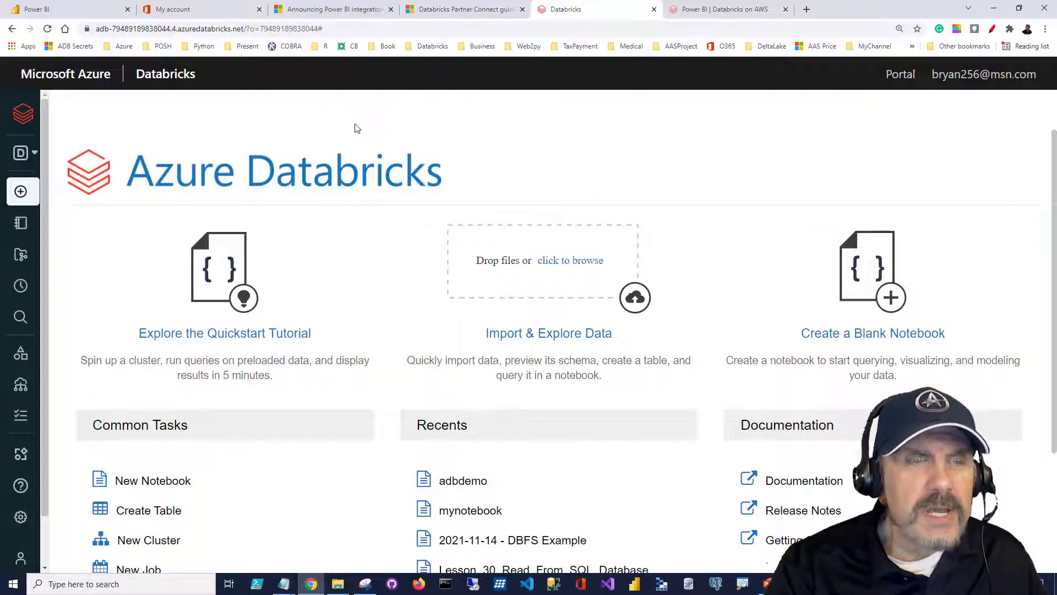
Step: Go to Partner Connect in Azure Databricks and scroll to the BI and visualization partners
mouse_move(32, 155)
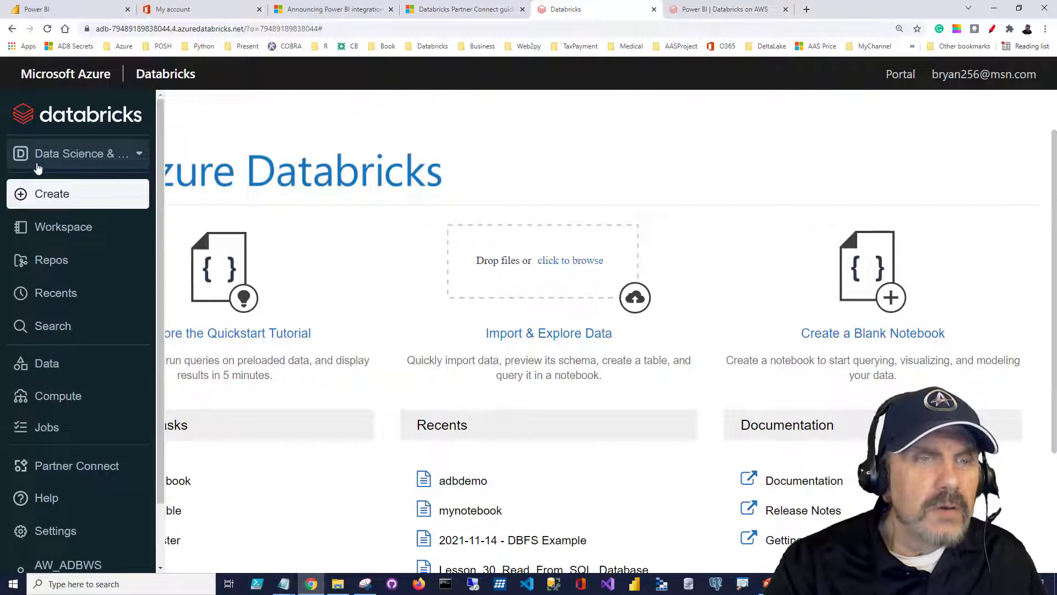
click(50, 468)
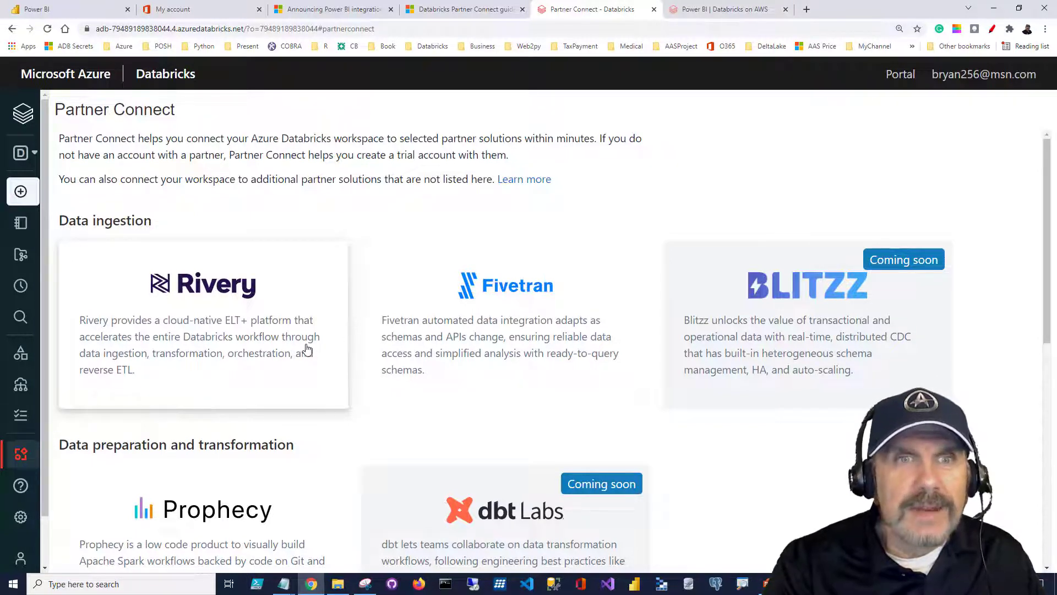
scroll(302, 348, down, 10)
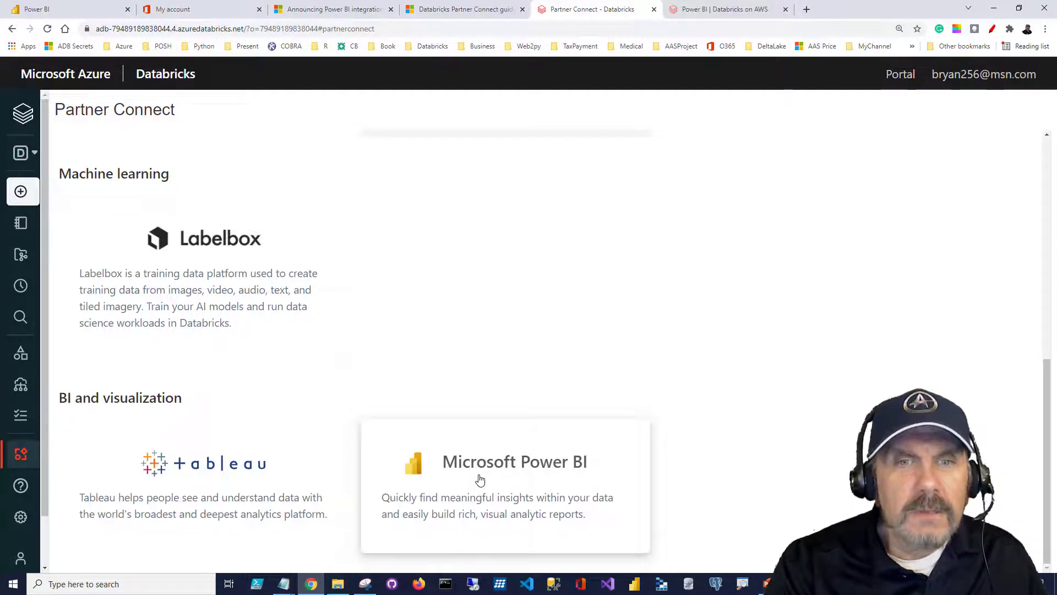
Step: Start the Microsoft Power BI connection on the databricksdemo cluster and download its connection file
click(480, 480)
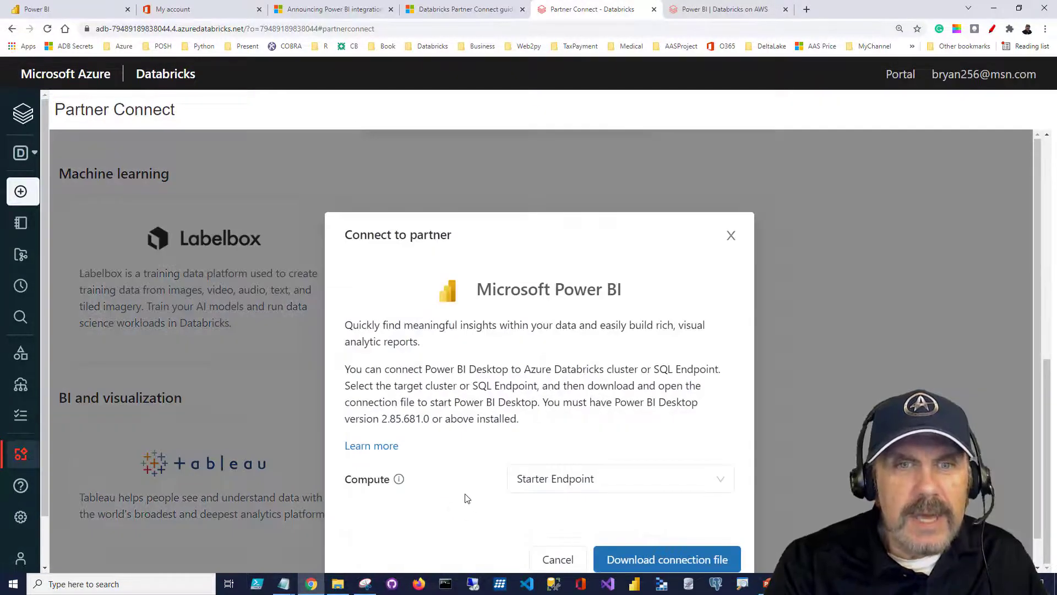
click(723, 487)
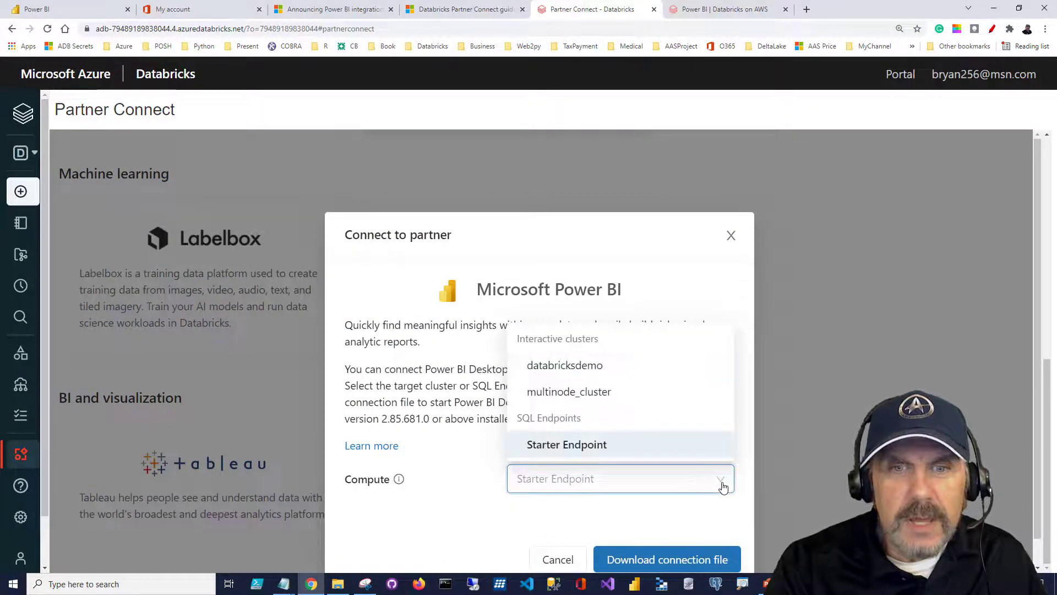
click(582, 367)
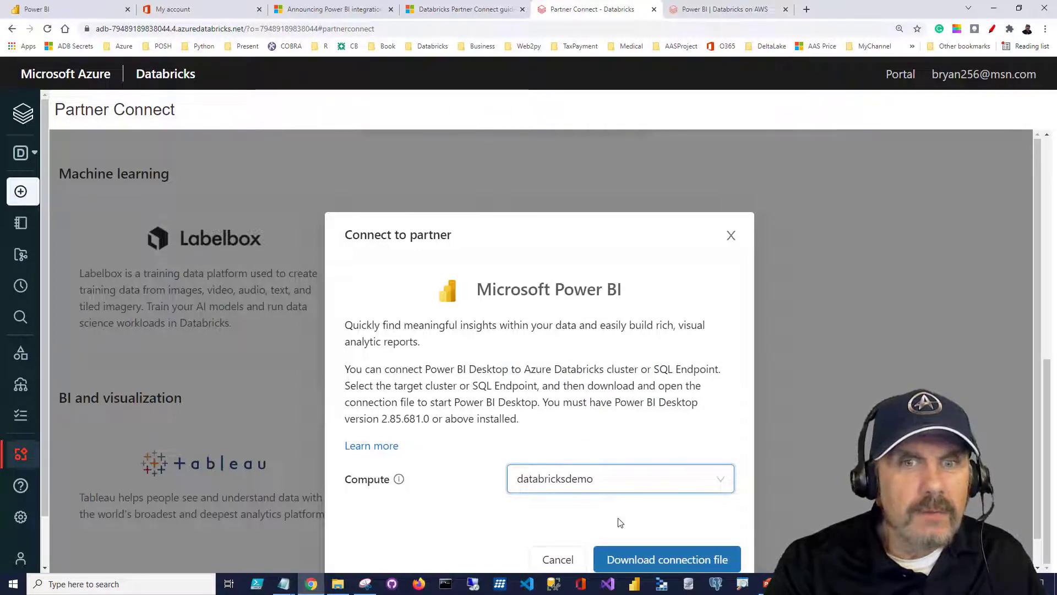
click(657, 560)
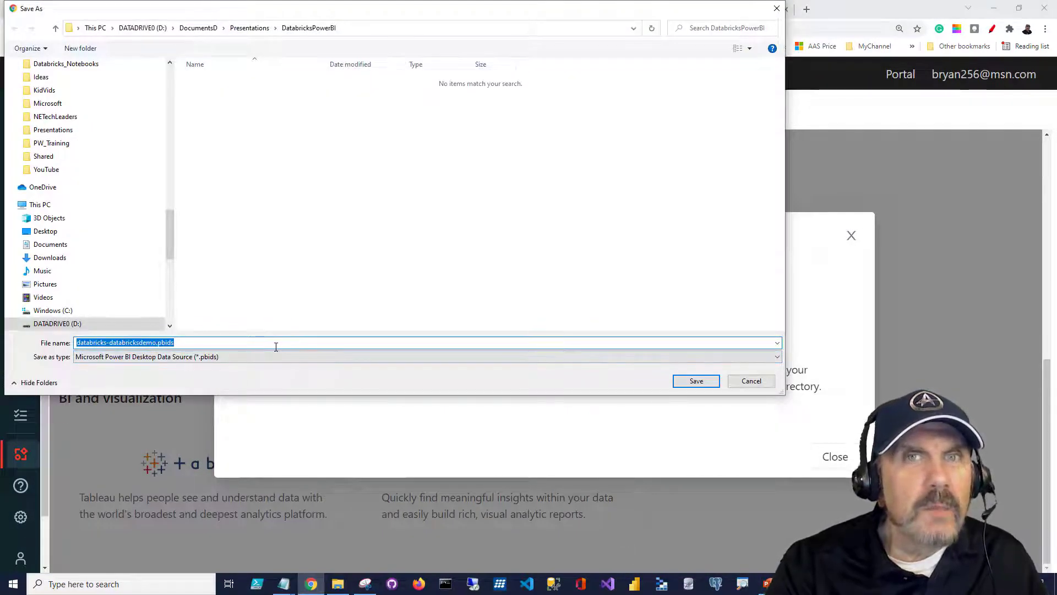
Step: Save databricks-databricksdemo.pbids to DatabricksPowerBI and review the Power BI 2.85.681.0 requirement and sign-in notes
click(192, 343)
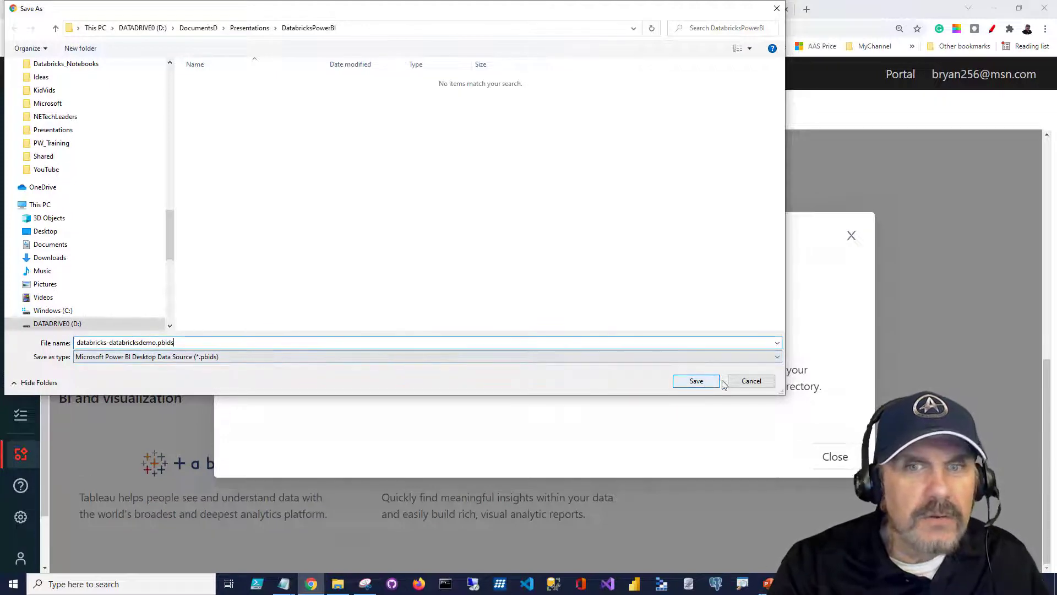
click(696, 382)
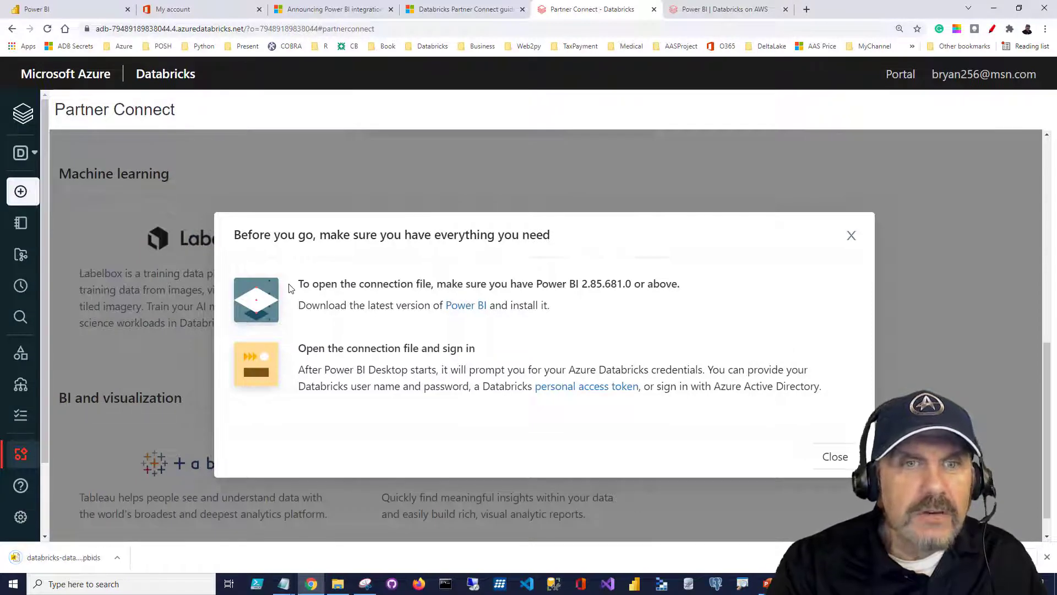
drag(304, 285, 668, 284)
click(568, 284)
drag(567, 283, 685, 285)
click(594, 305)
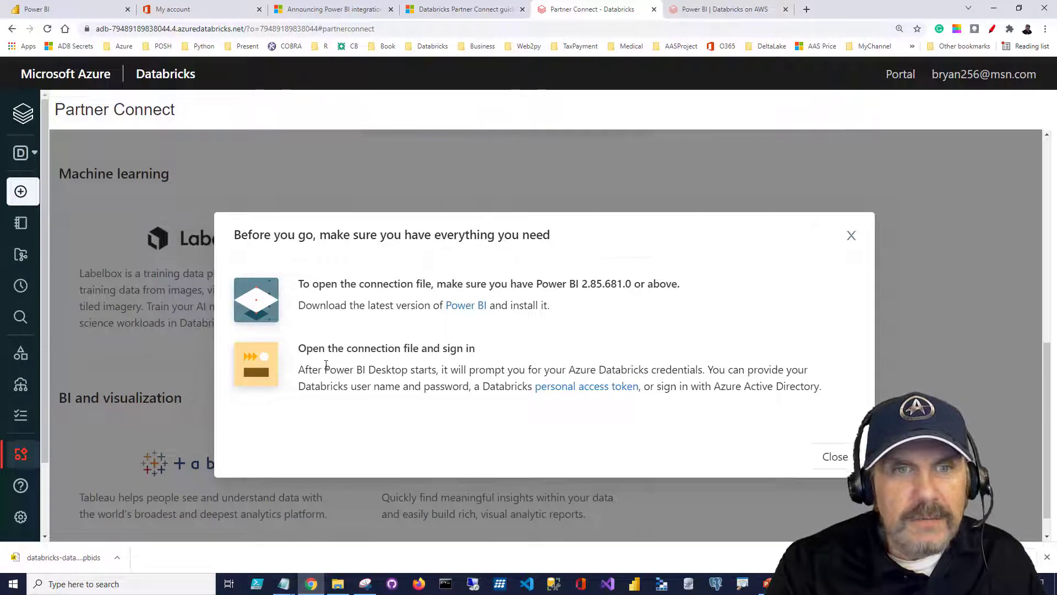
drag(325, 369, 596, 369)
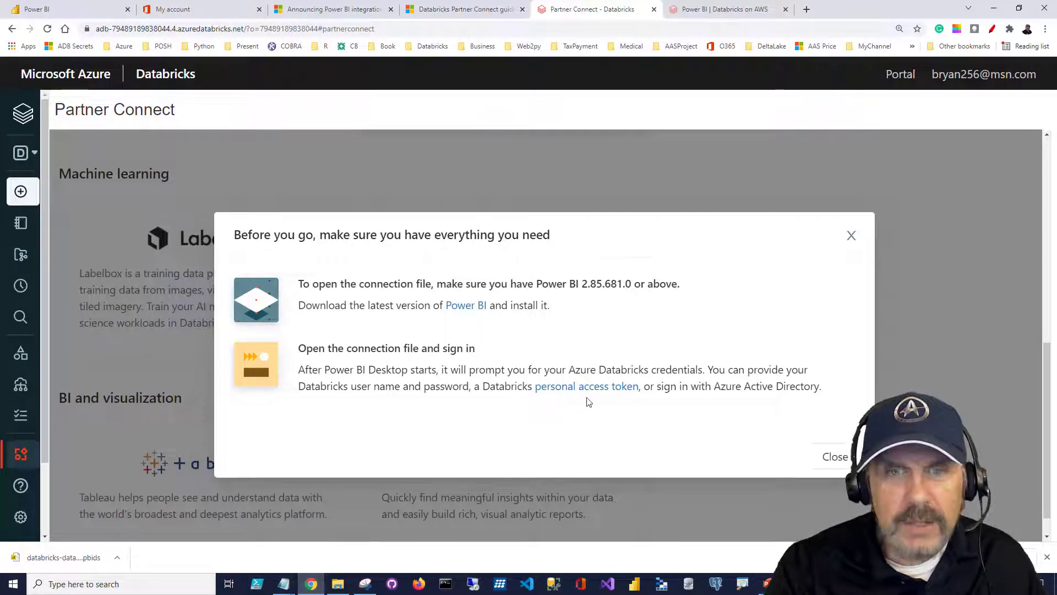
Step: Close the checklist and launch the downloaded .pbids file in Power BI Desktop's Navigator
click(835, 458)
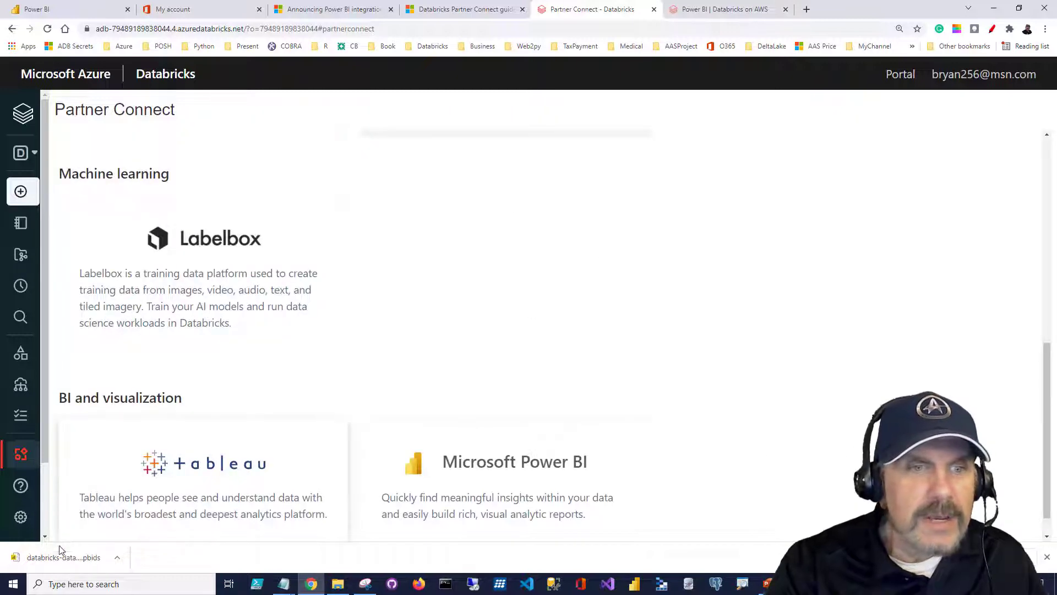
click(69, 560)
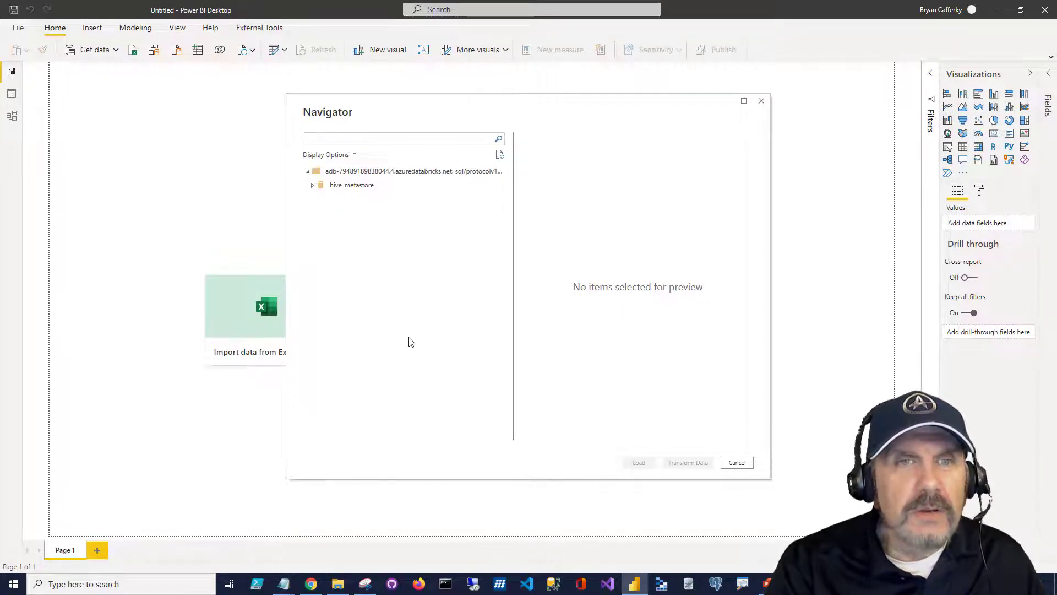
Step: Load factinternetsales and dimsalesterritory from hive_metastore > aw into the report
click(318, 186)
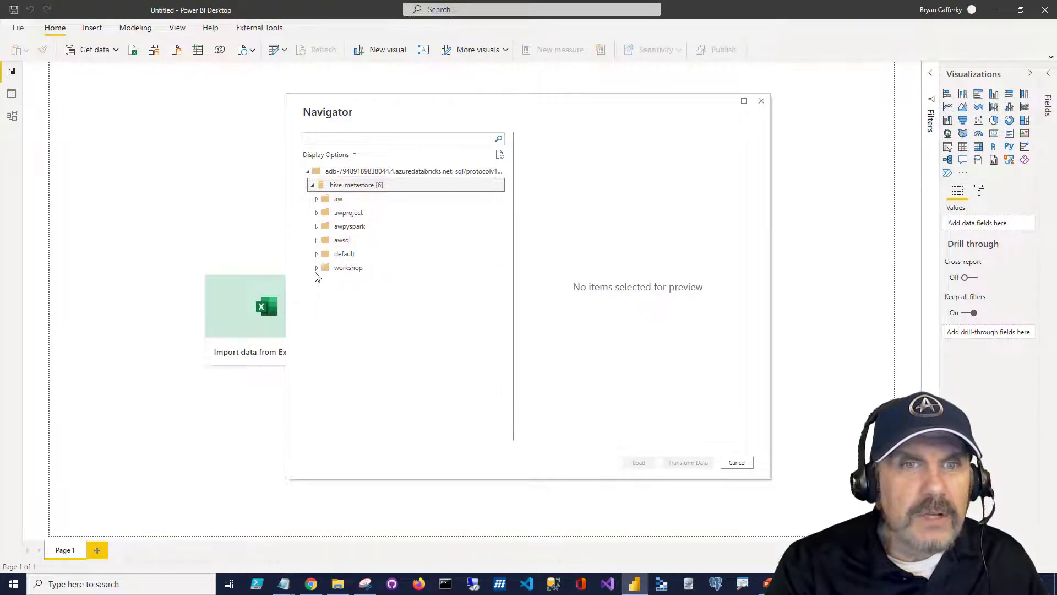
click(318, 199)
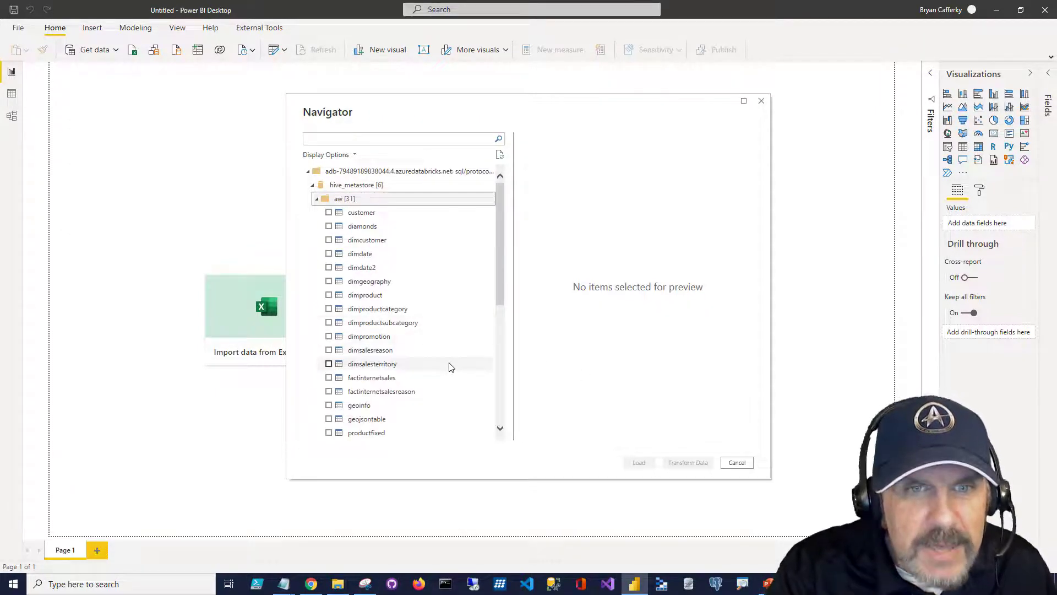
scroll(450, 367, down, 3)
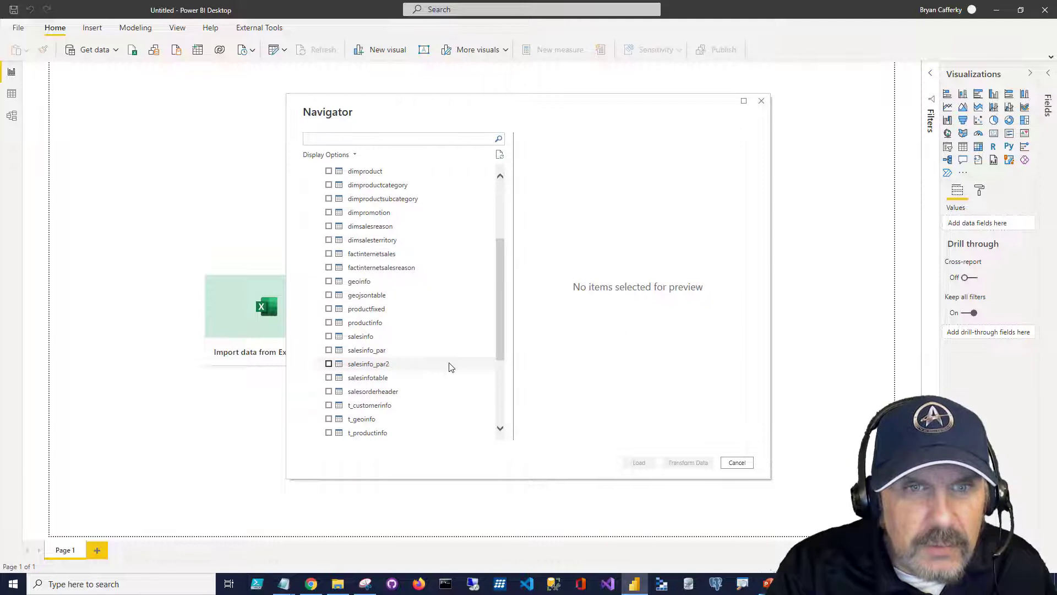
click(329, 253)
scroll(455, 307, up, 1)
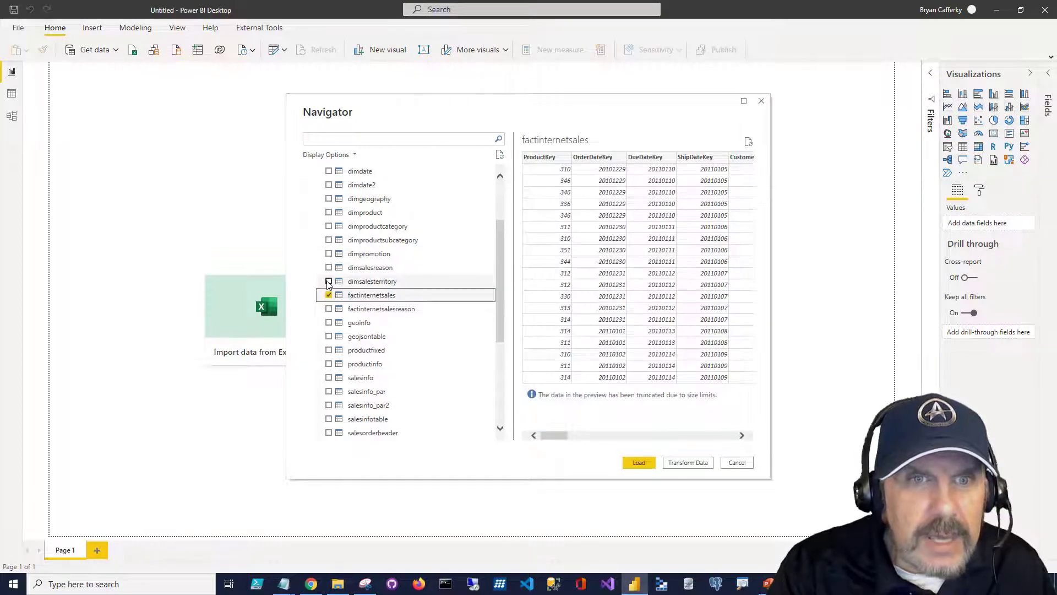
click(329, 282)
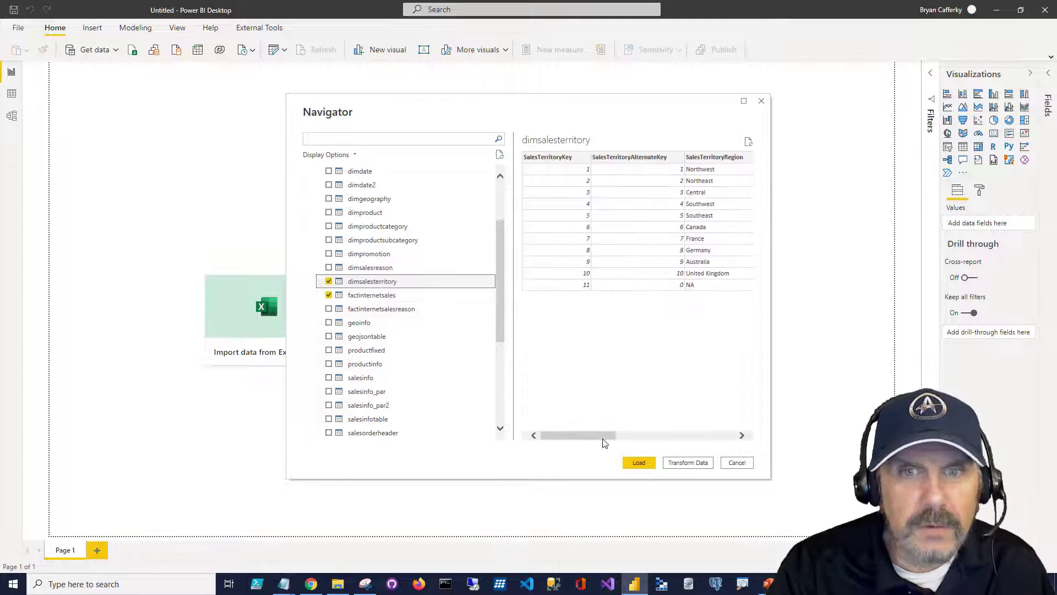
click(646, 462)
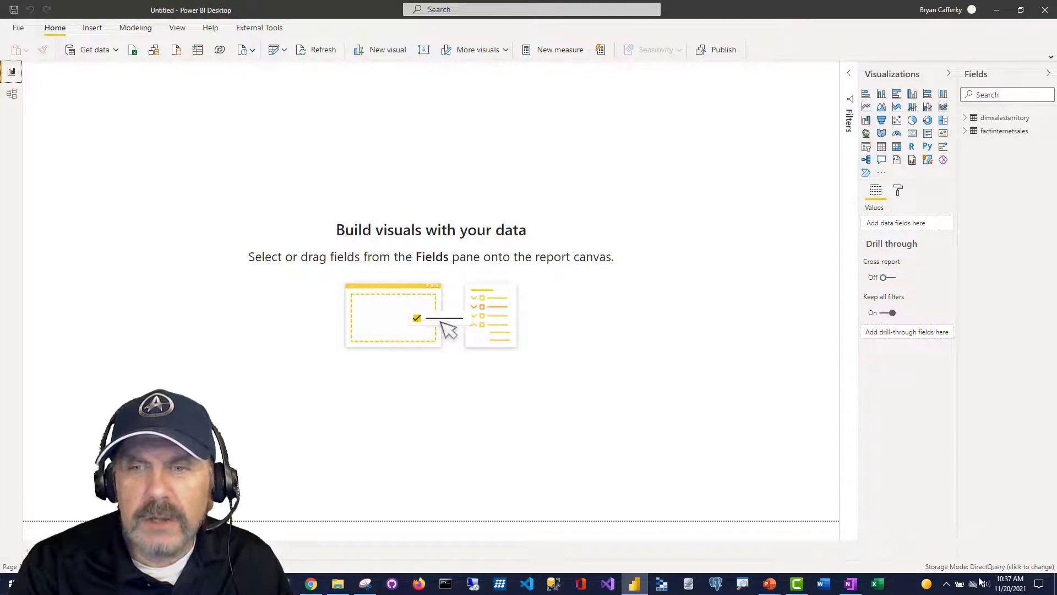
Step: Cancel the switch to Import so both tables stay in DirectQuery storage mode
click(962, 567)
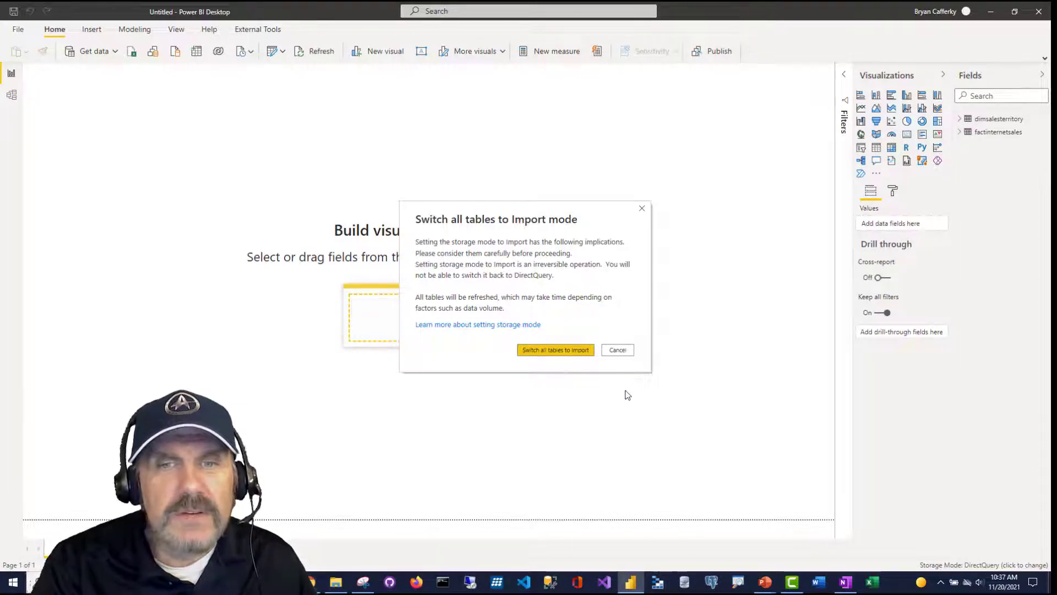
click(617, 351)
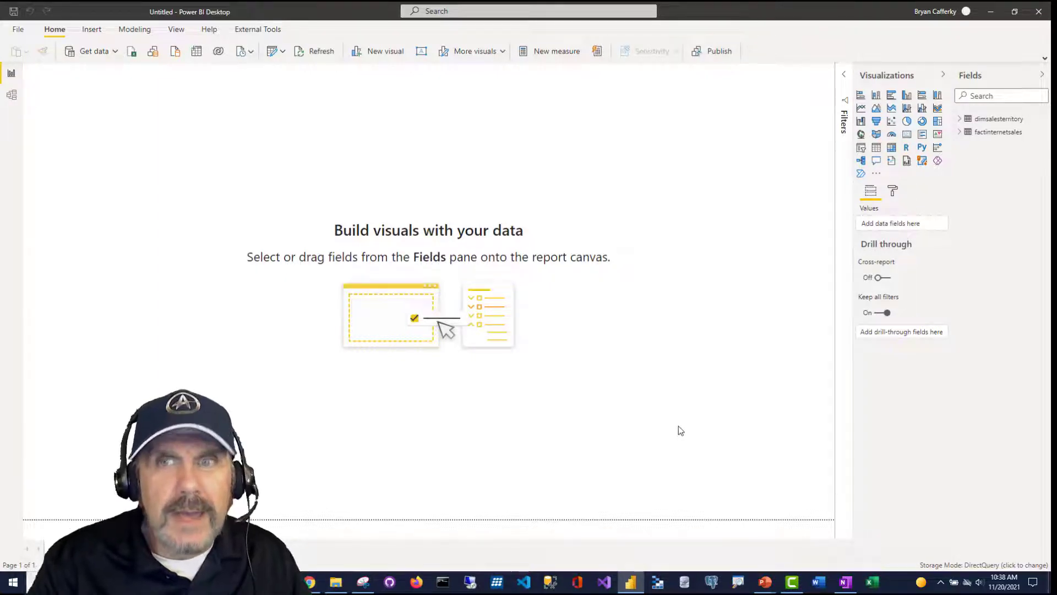
Step: In Model view, join factinternetsales to dimsalesterritory many-to-one on SalesTerritoryKey
click(11, 95)
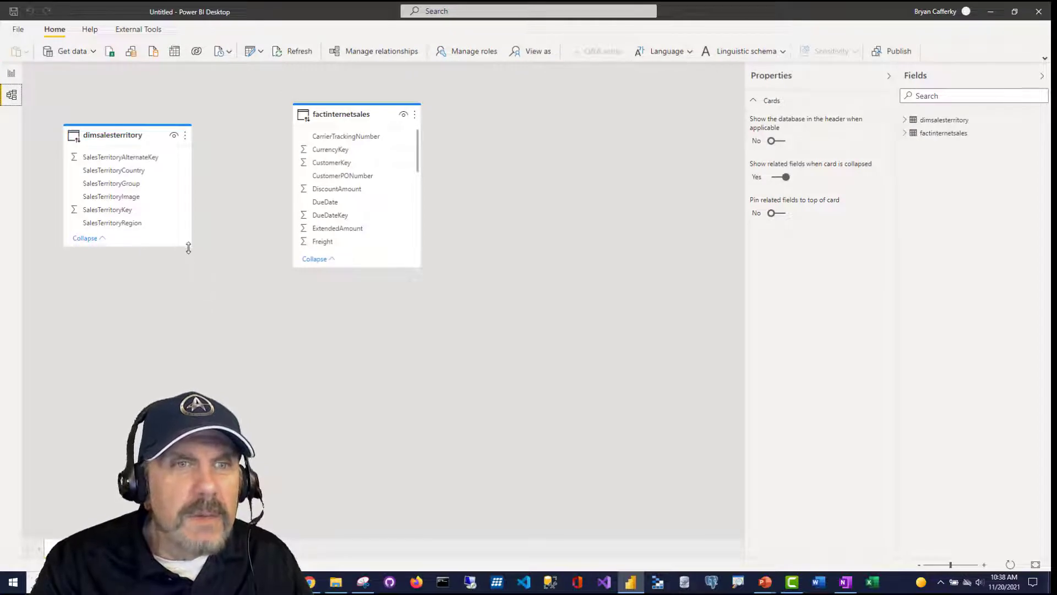
drag(189, 247, 201, 302)
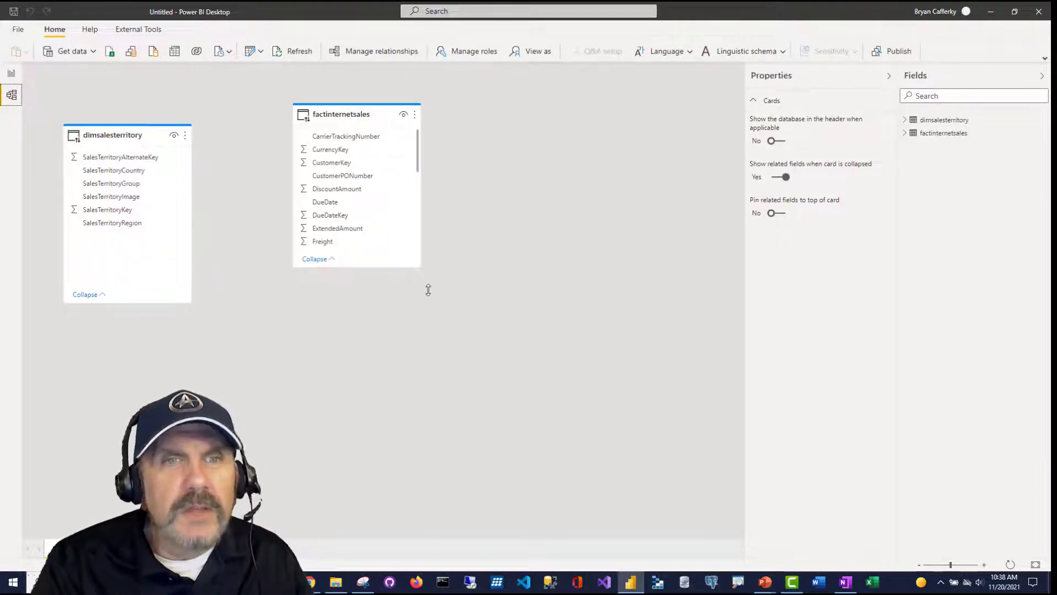
drag(421, 266, 455, 367)
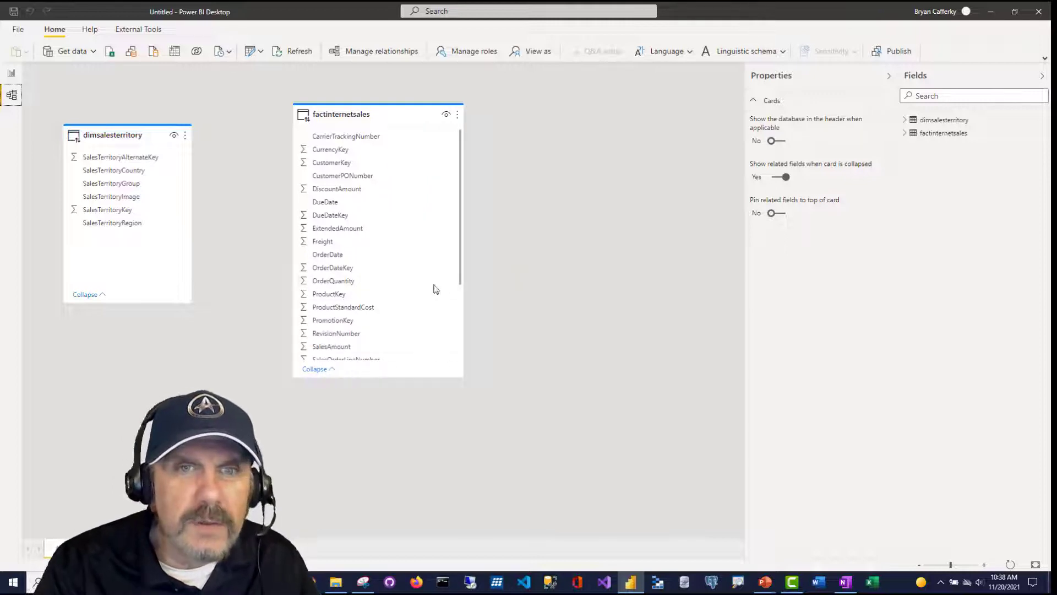
scroll(398, 308, down, 3)
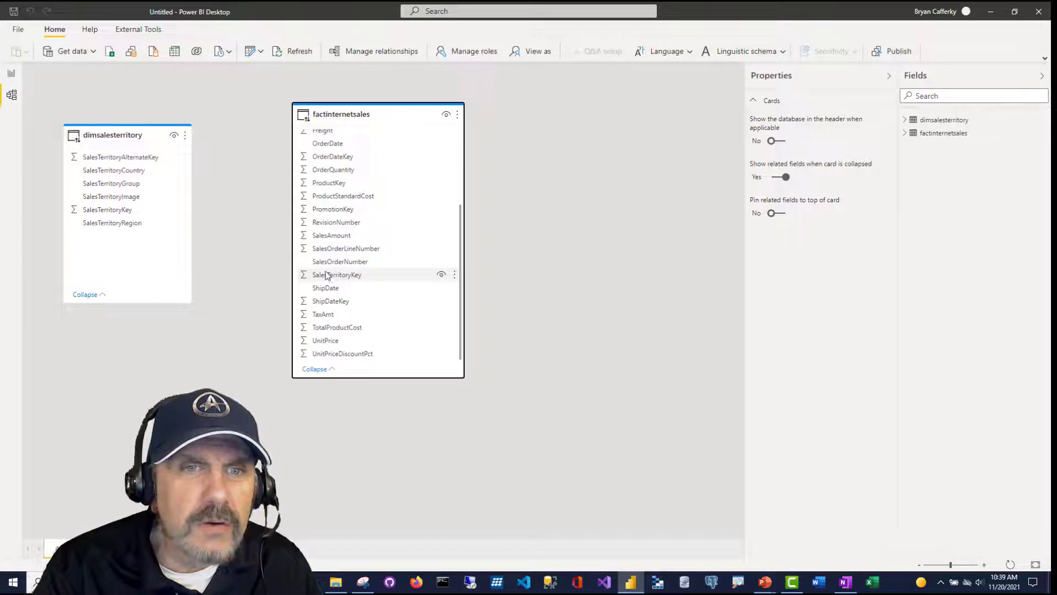
drag(327, 278, 128, 216)
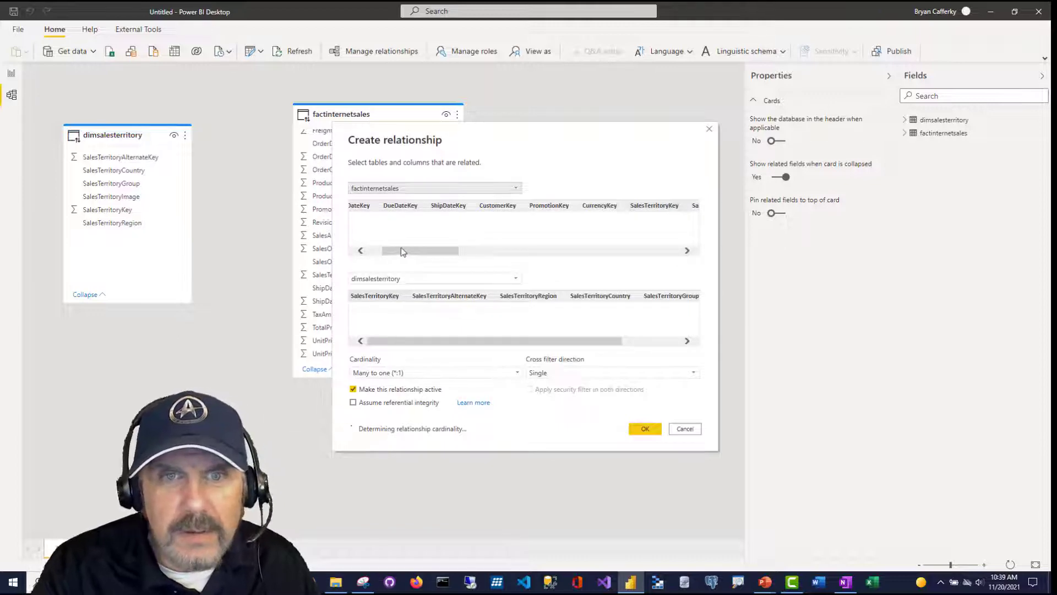
drag(426, 250, 476, 251)
click(467, 236)
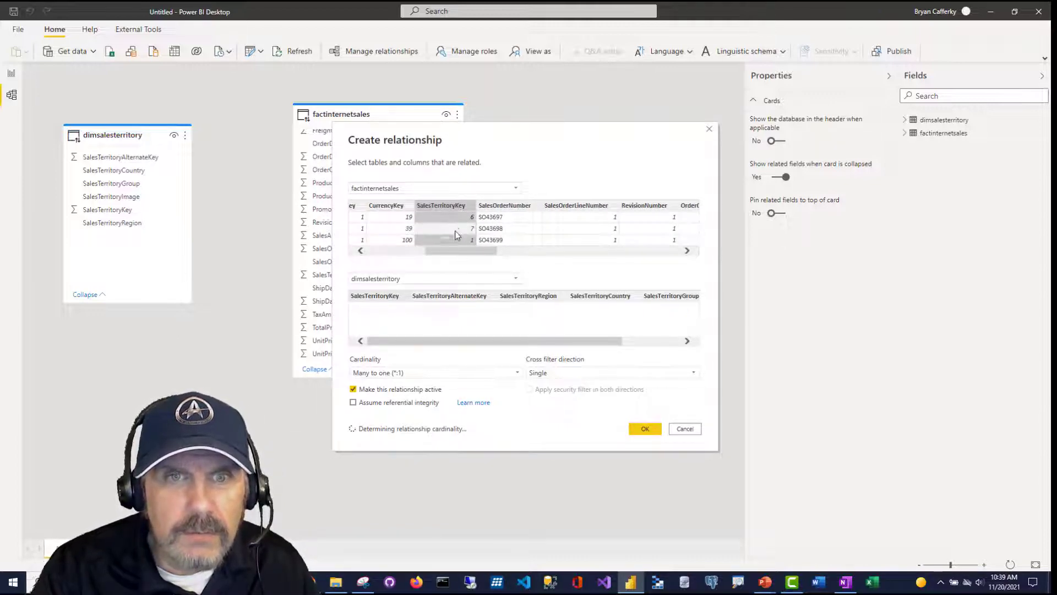
click(388, 306)
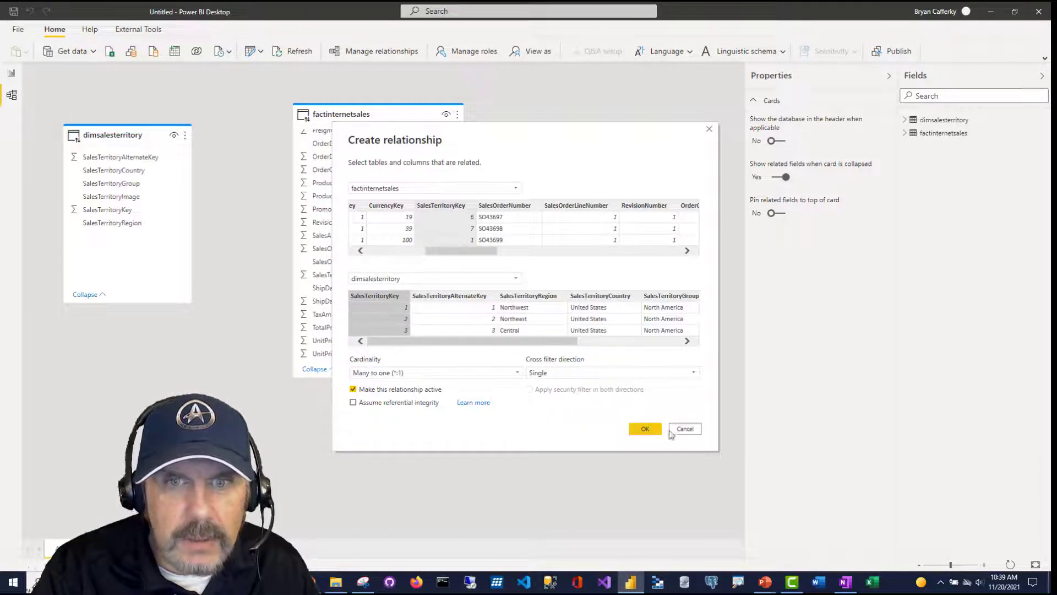
click(645, 429)
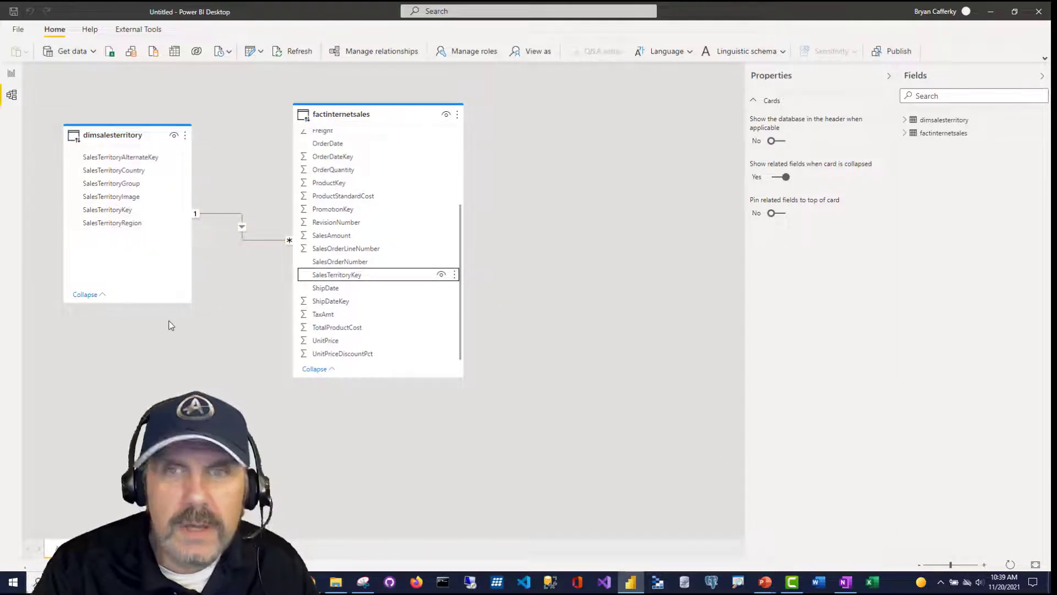
Step: Chart SalesAmount by SalesTerritoryCountry in an enlarged column chart on the report page
click(11, 73)
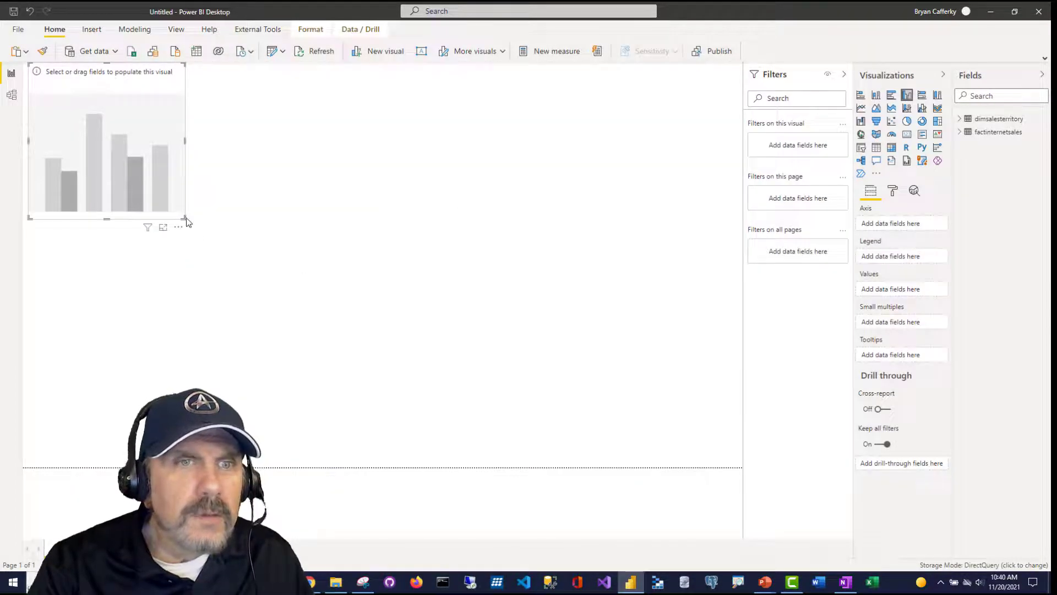
drag(186, 219, 306, 286)
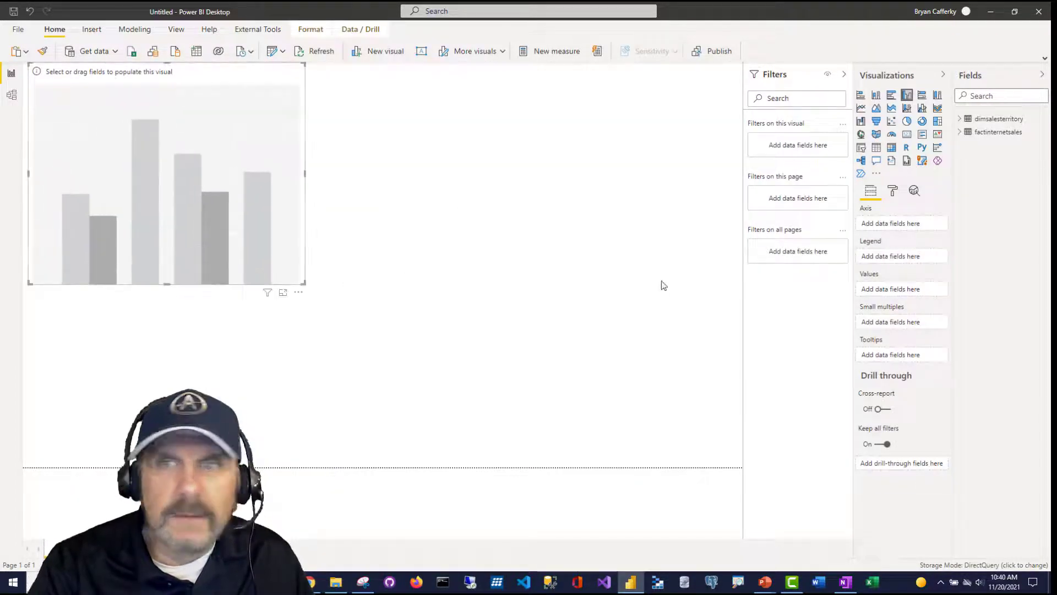
click(960, 133)
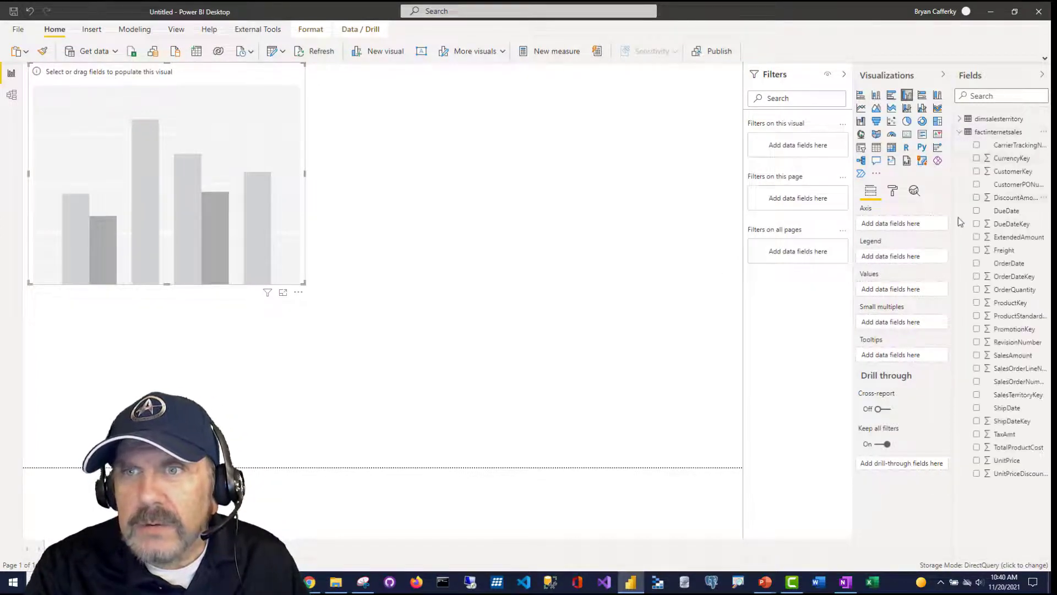
click(976, 356)
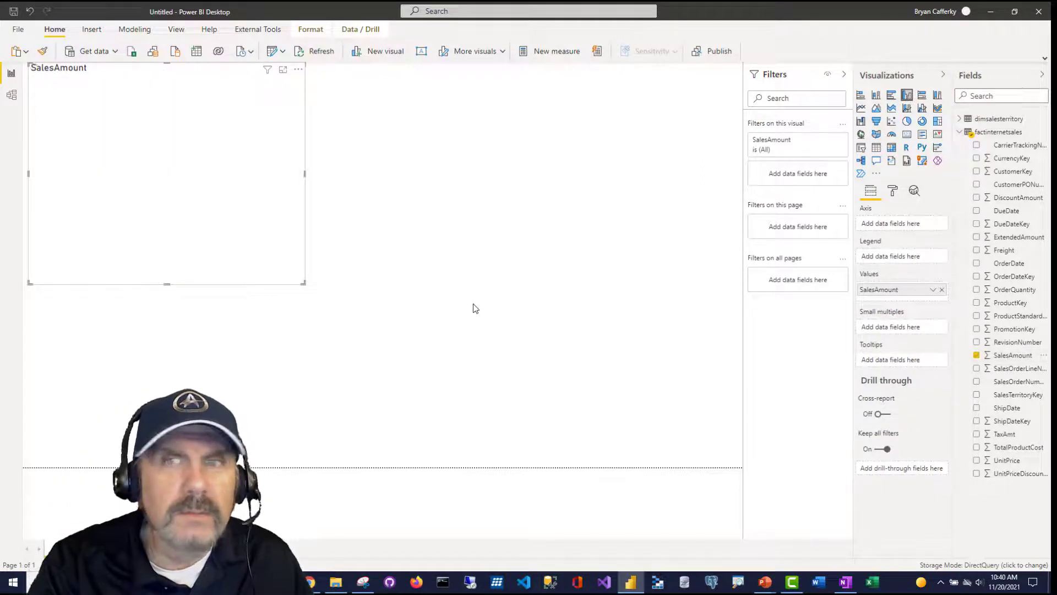
click(960, 119)
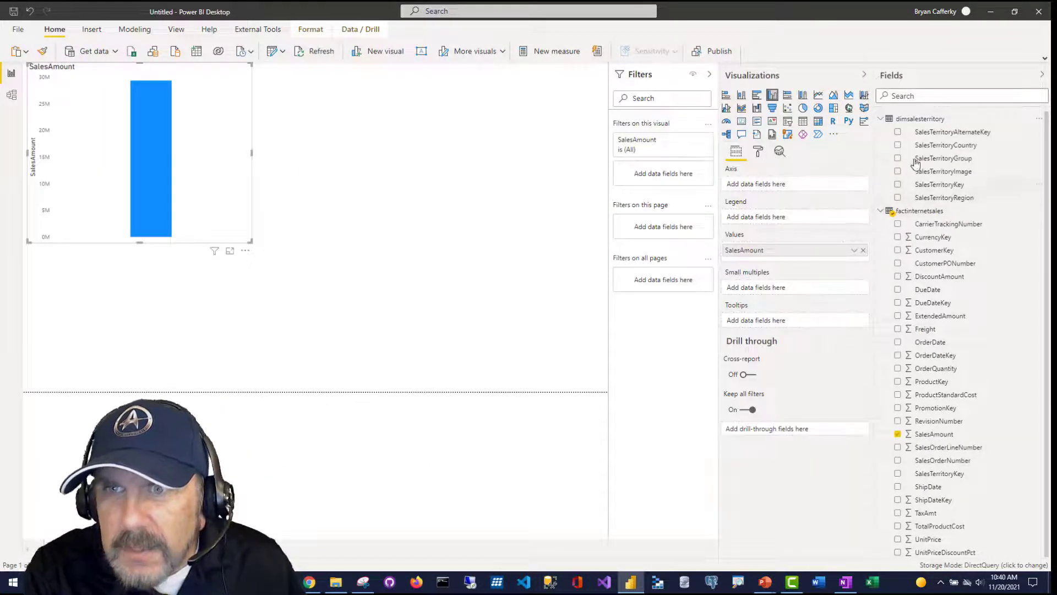
click(898, 146)
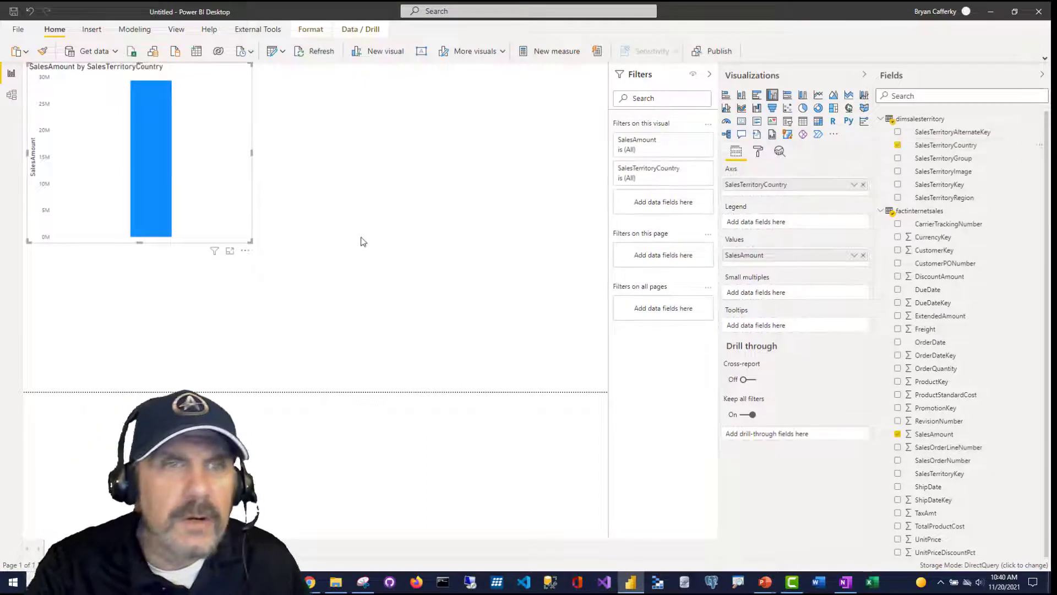
drag(251, 241, 348, 265)
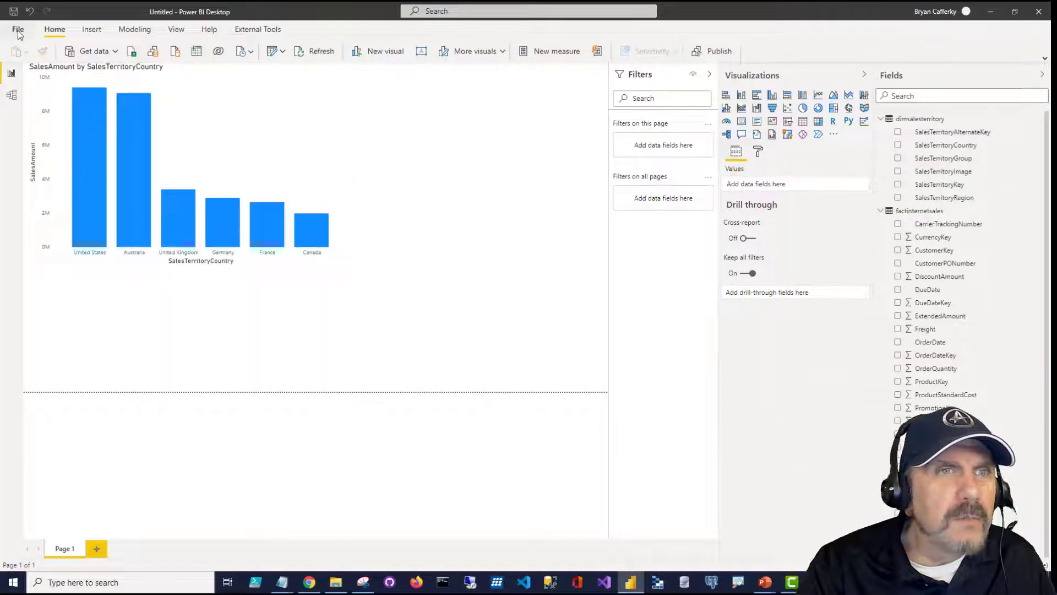
Step: Save the report file as PowerBIDatabricks, then publish it to the YouTube Demo workspace
click(18, 30)
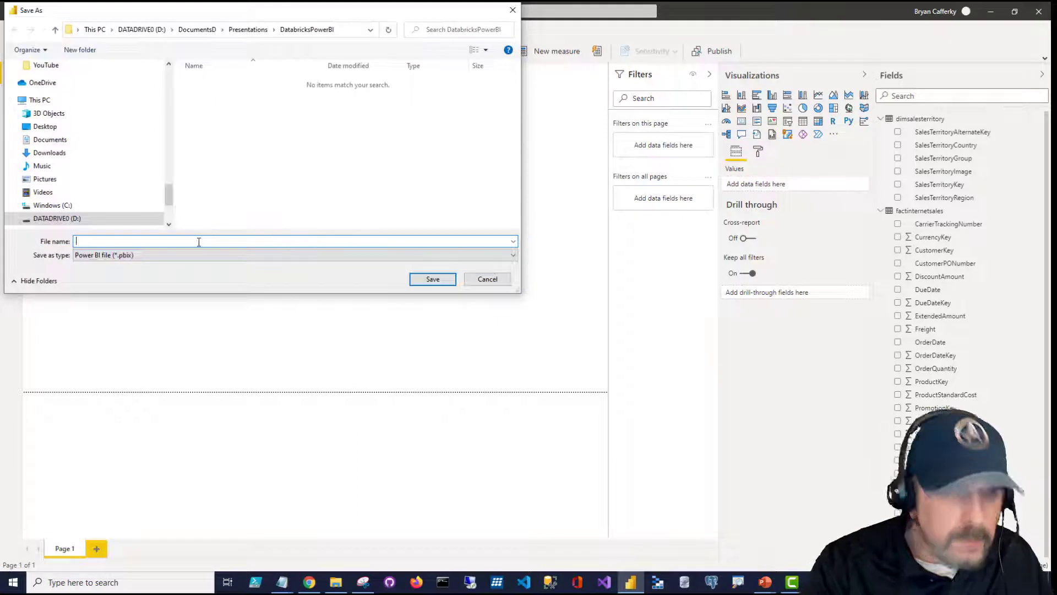
text(Po)
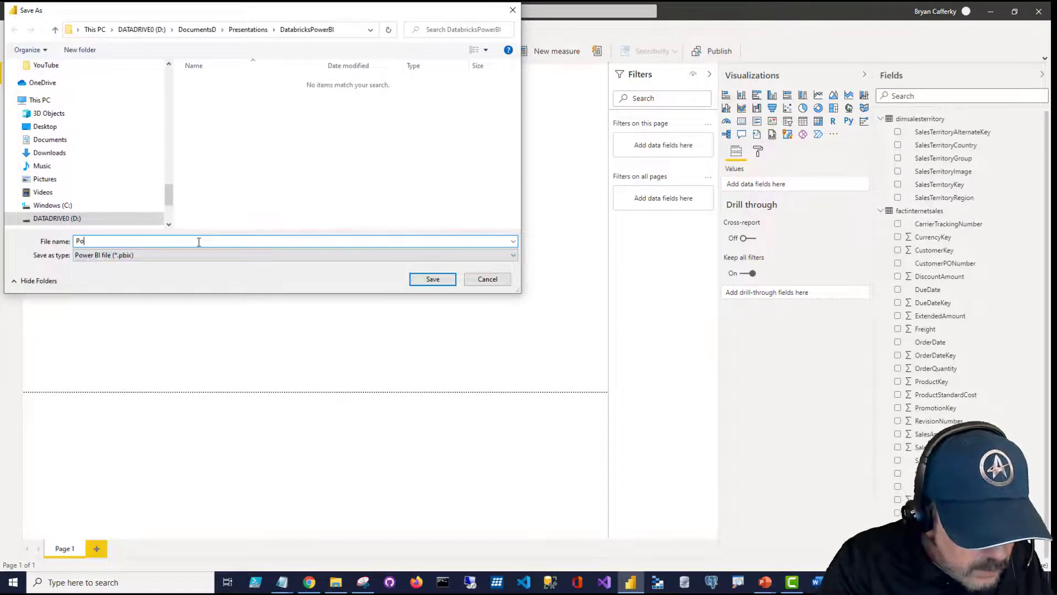
text(werBIDatabric)
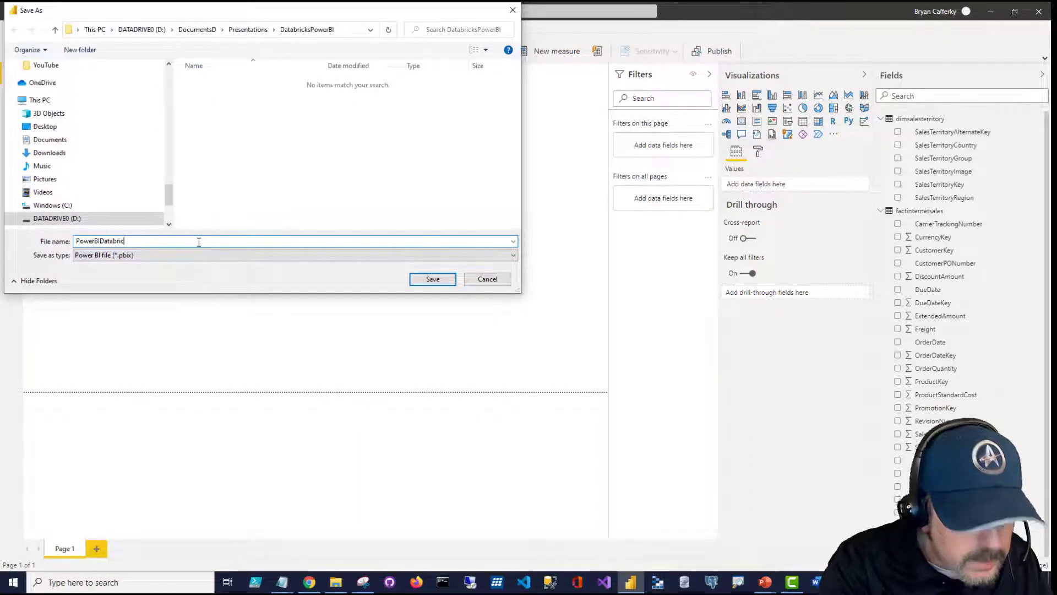
text(ks)
click(432, 279)
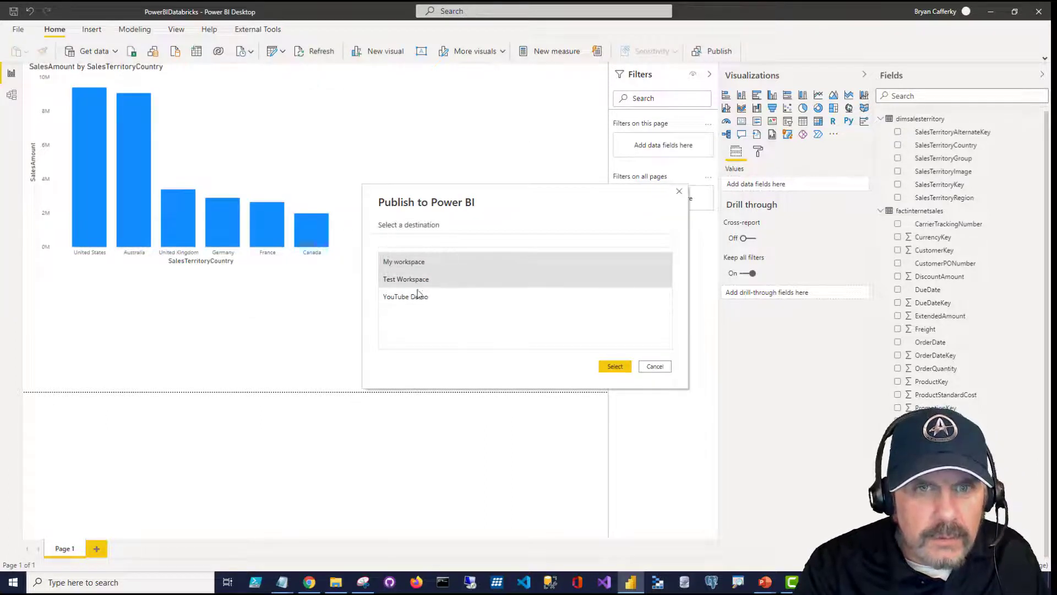
click(457, 297)
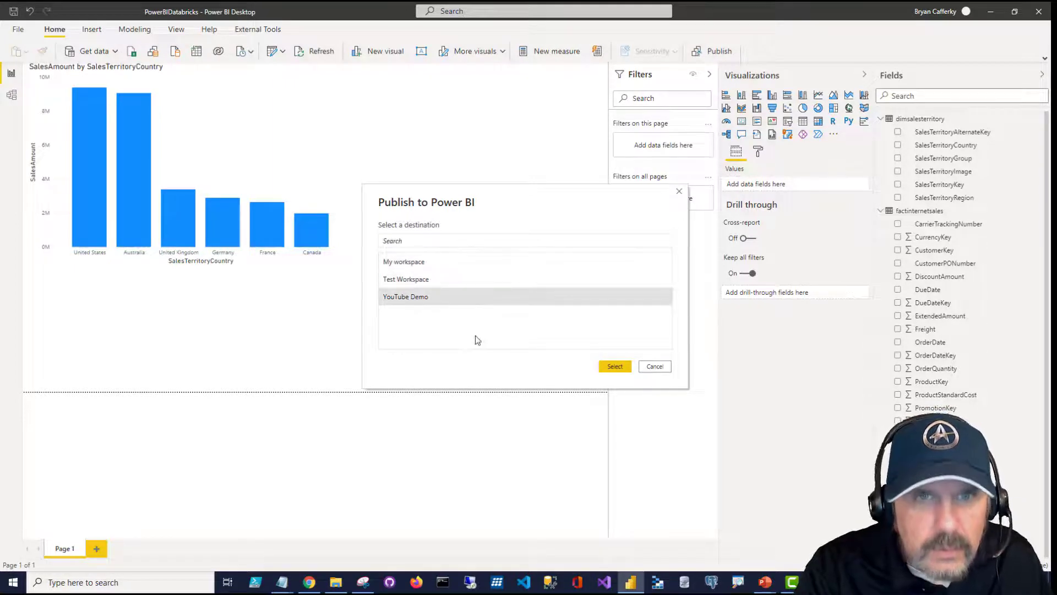
click(614, 367)
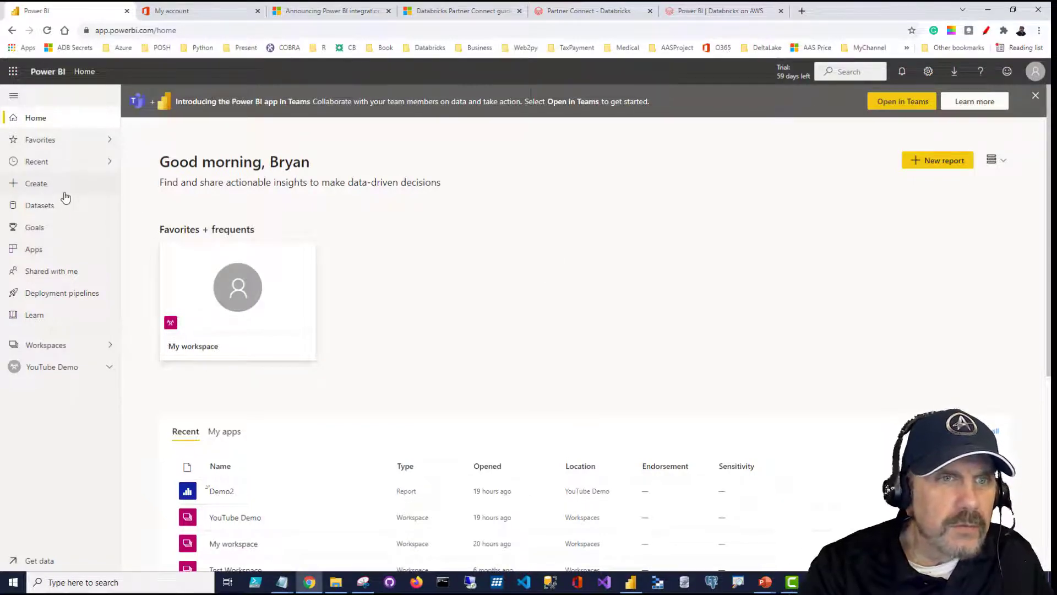
Step: View the PowerBIDatabricks report in the YouTube Demo workspace, then return to the workspace list
click(65, 370)
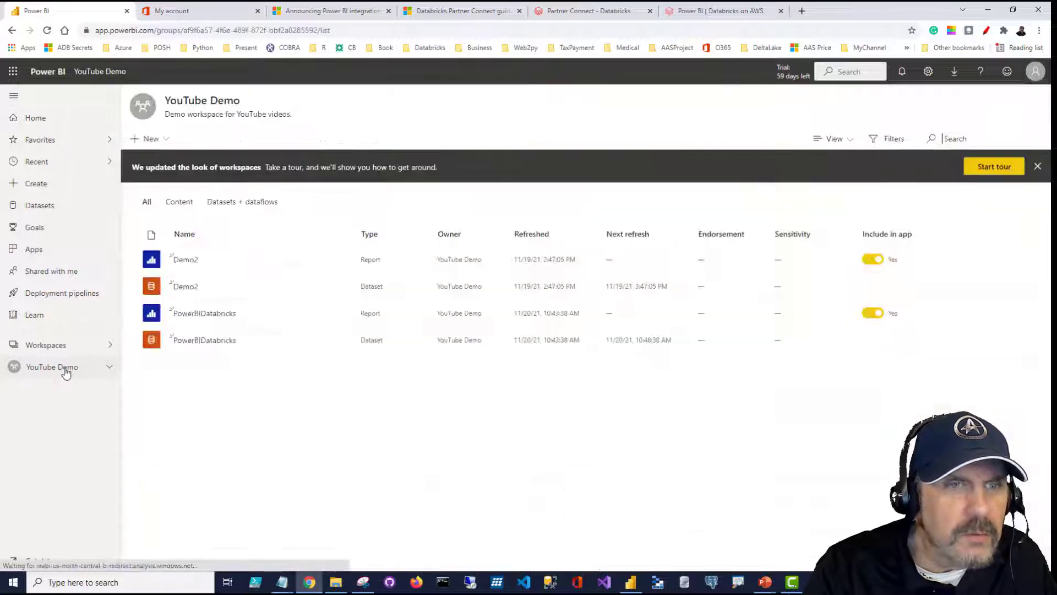
click(200, 314)
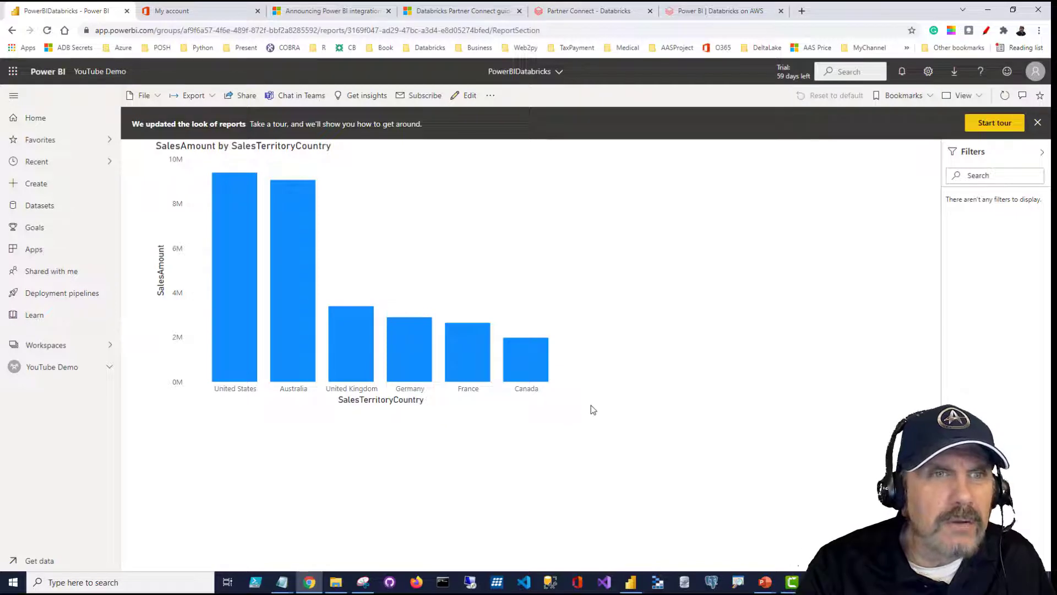
click(85, 368)
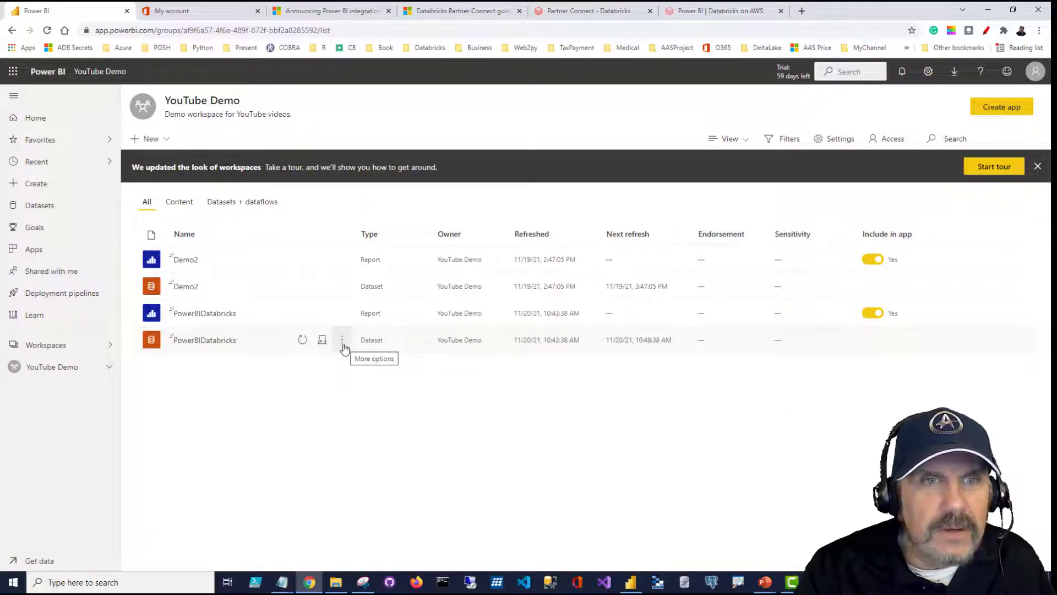
Step: Open the PowerBIDatabricks dataset settings and expand its Data source credentials section
click(341, 343)
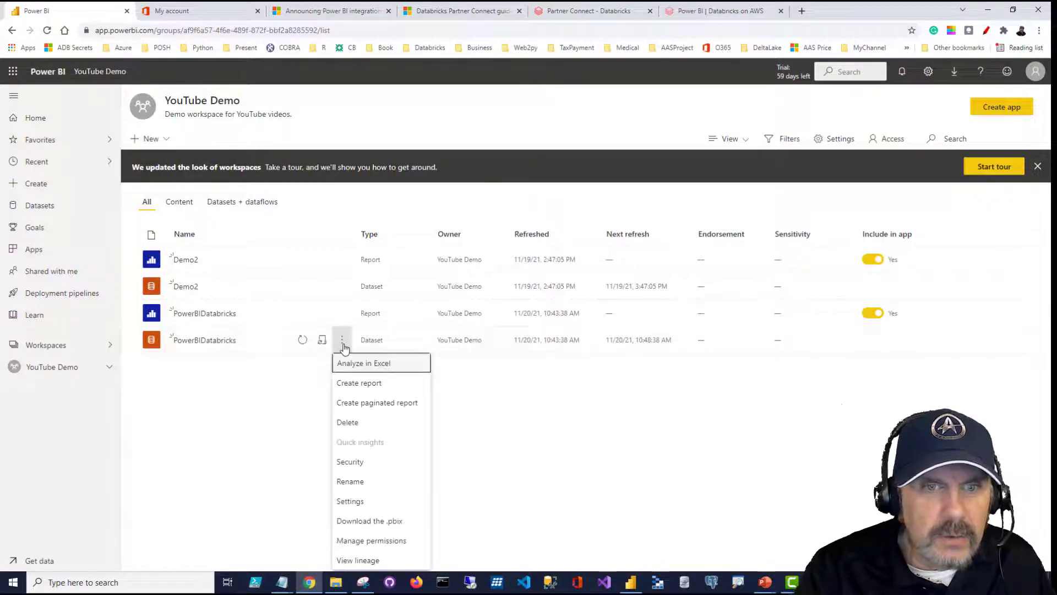
click(375, 504)
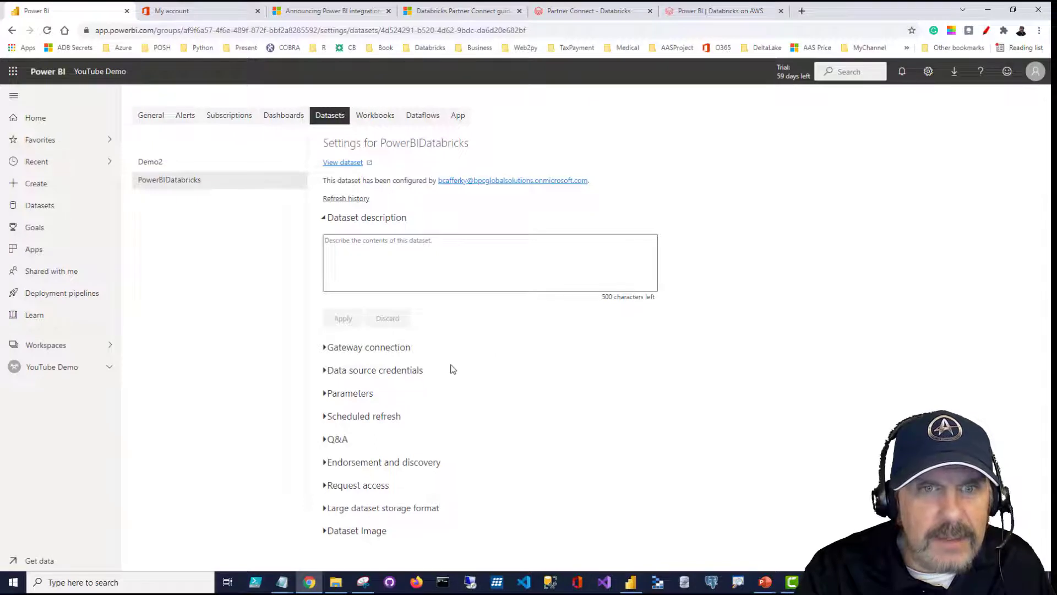
click(325, 372)
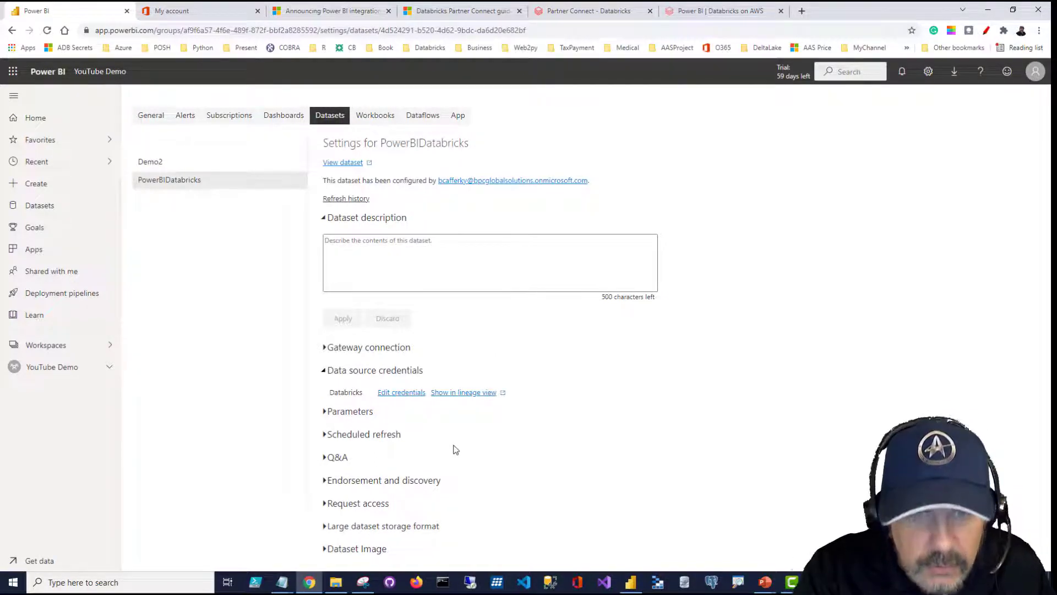
Step: Review the Databricks credentials, leaving OAuth2 authentication unchanged, and cancel
click(399, 393)
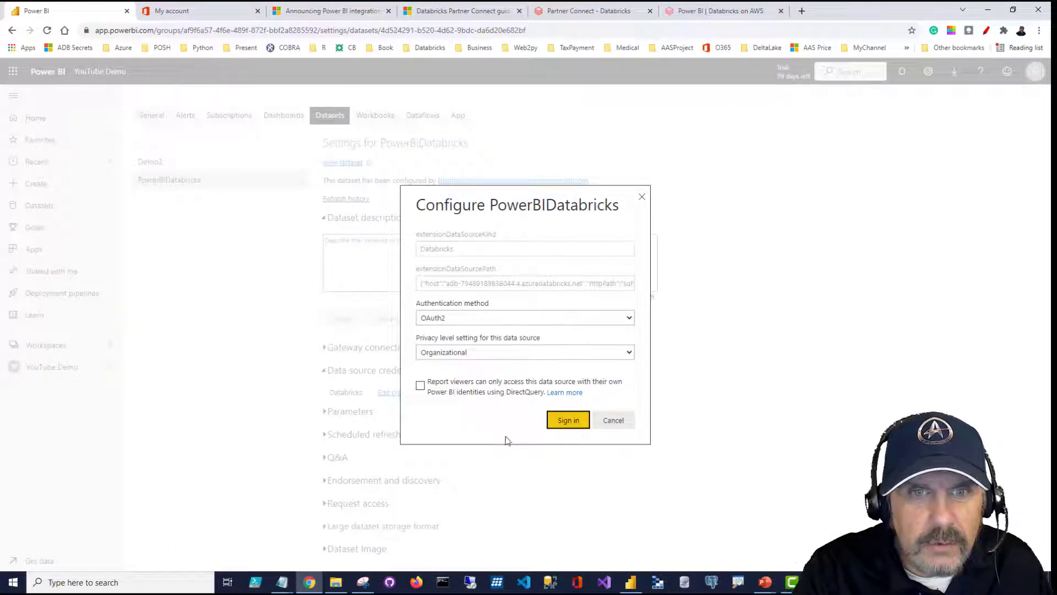
click(629, 320)
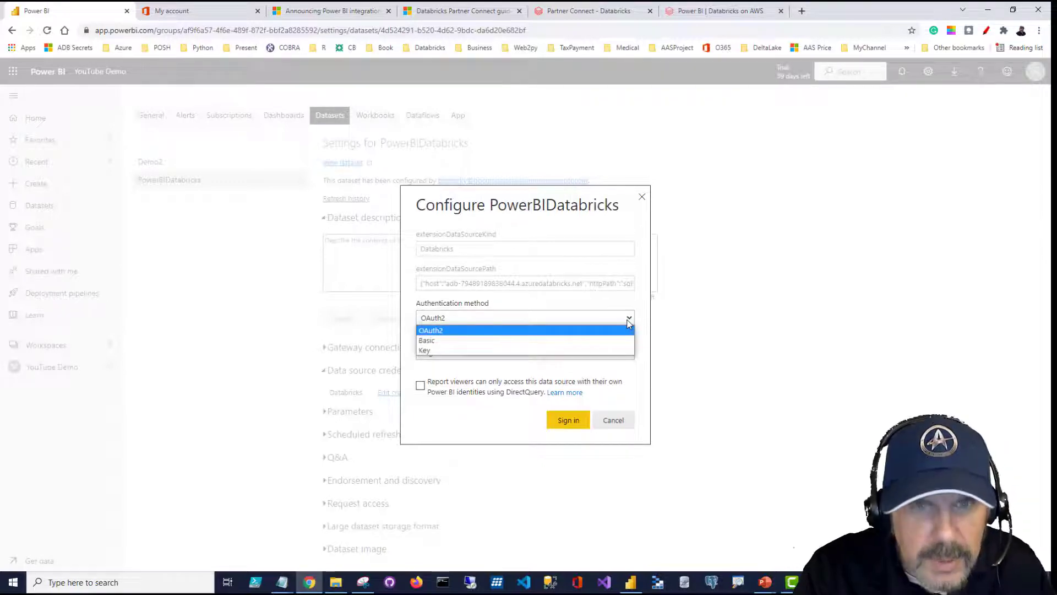
click(629, 323)
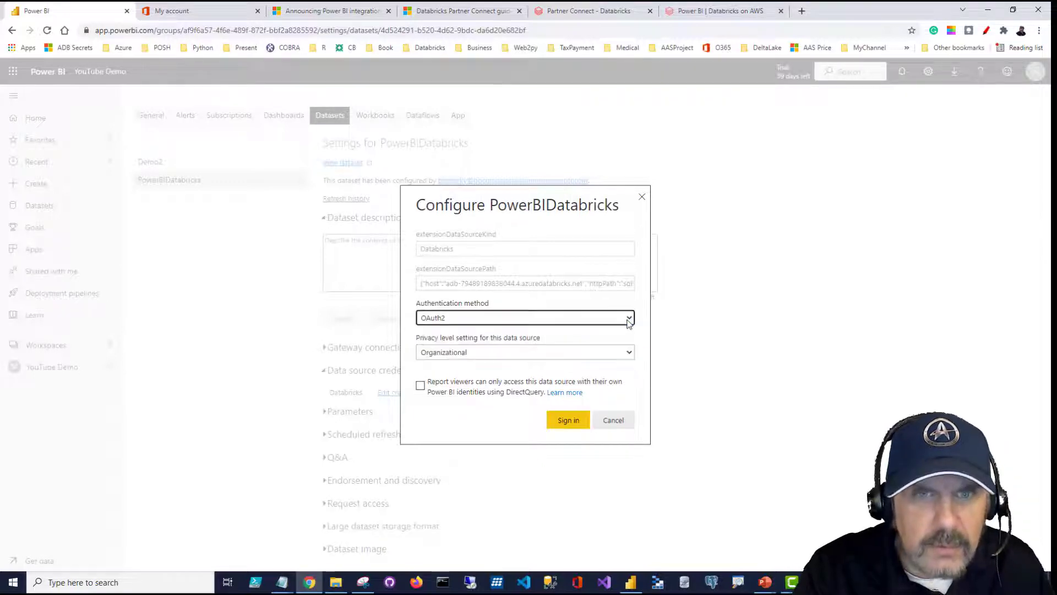
click(612, 420)
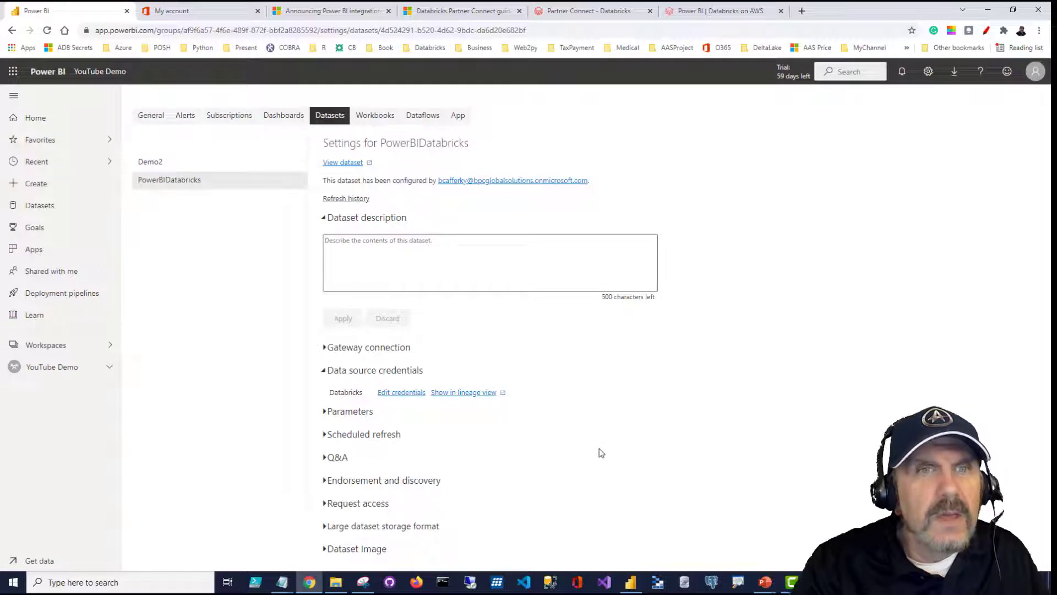